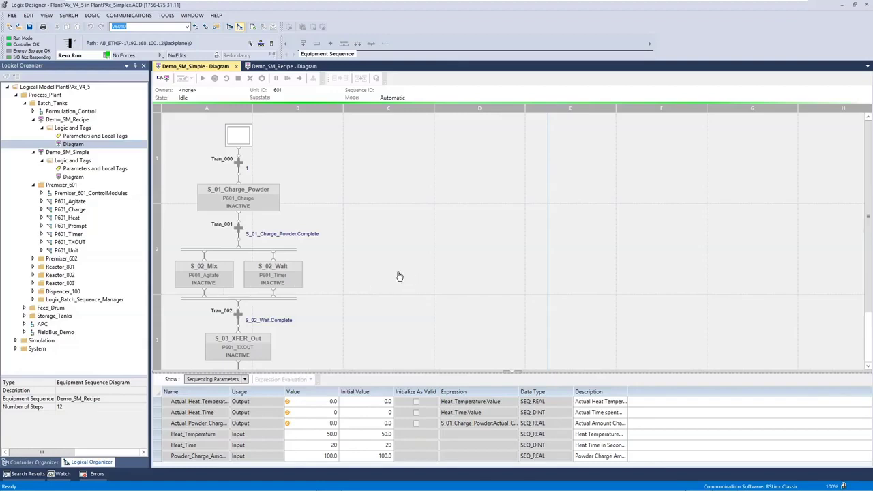
Open the Demo_SM_Recipe diagram and scroll down to its final steps S_09 through S_11
left_click(300, 67)
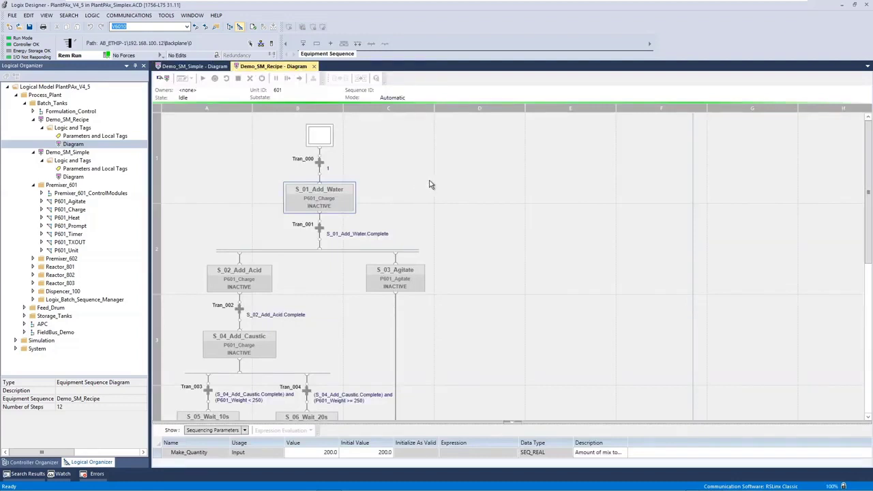
left_click_drag(868, 202, 864, 276)
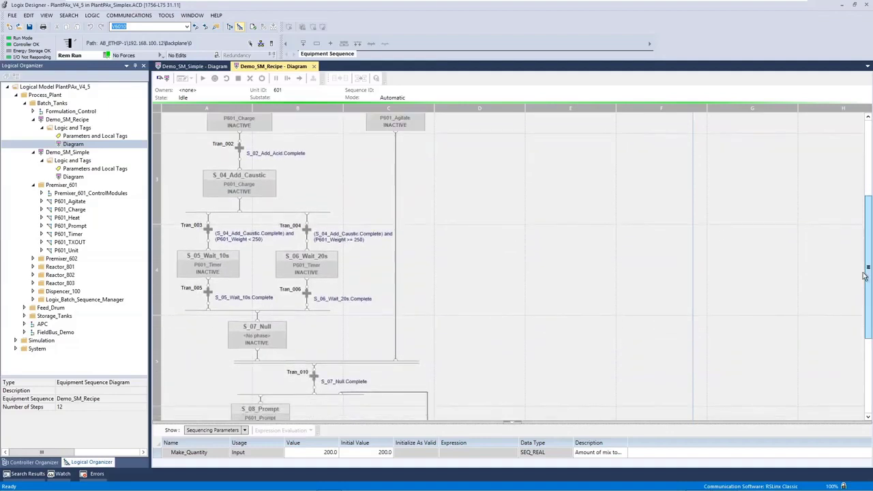
left_click_drag(863, 276, 864, 353)
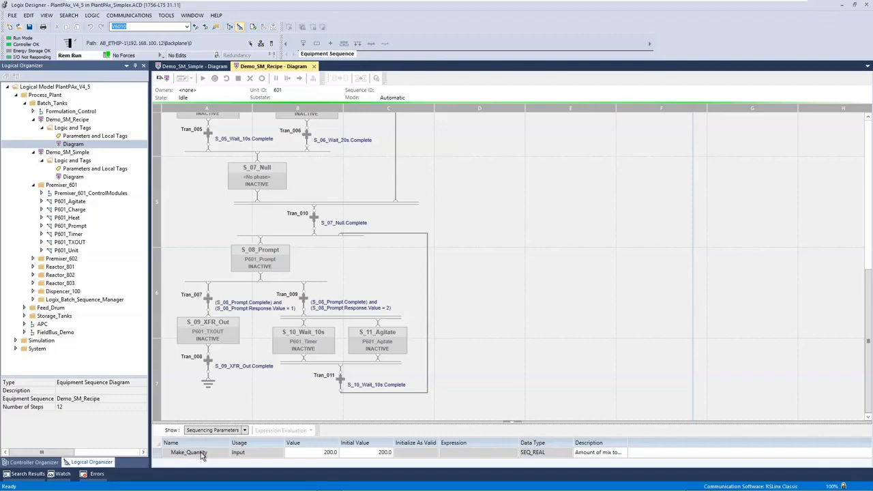
Return to the Demo_SM_Simple diagram, widen the Name column, and select step S_01_Charge_Powder
left_click(176, 67)
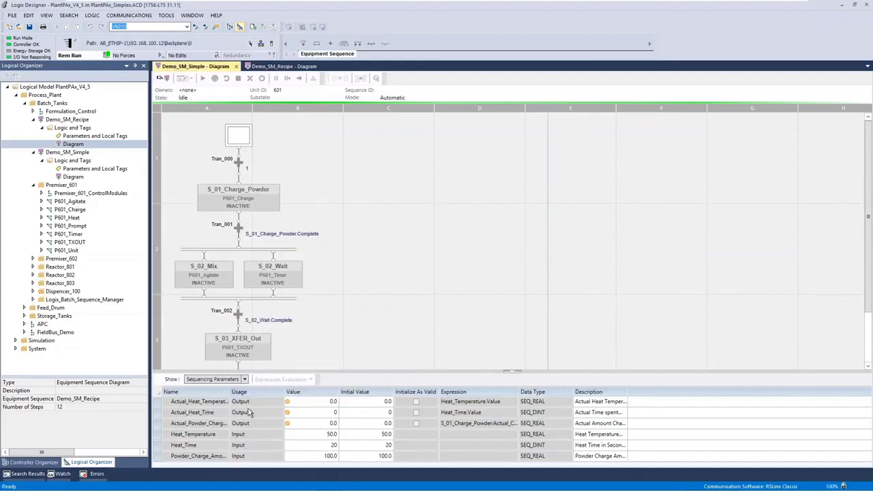
left_click_drag(231, 388, 256, 387)
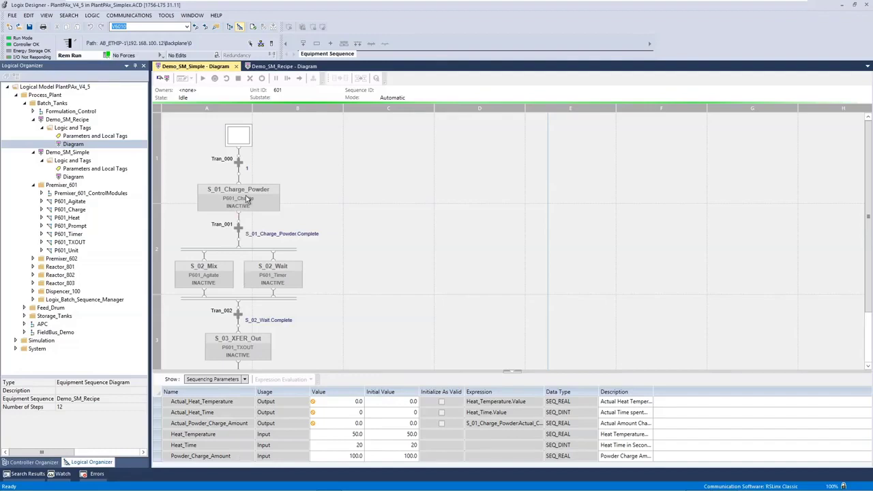
left_click(248, 200)
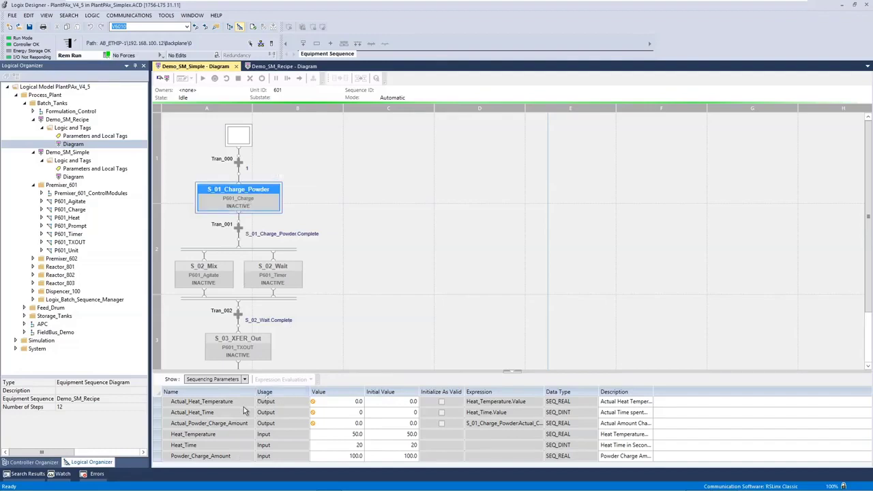
left_click(244, 379)
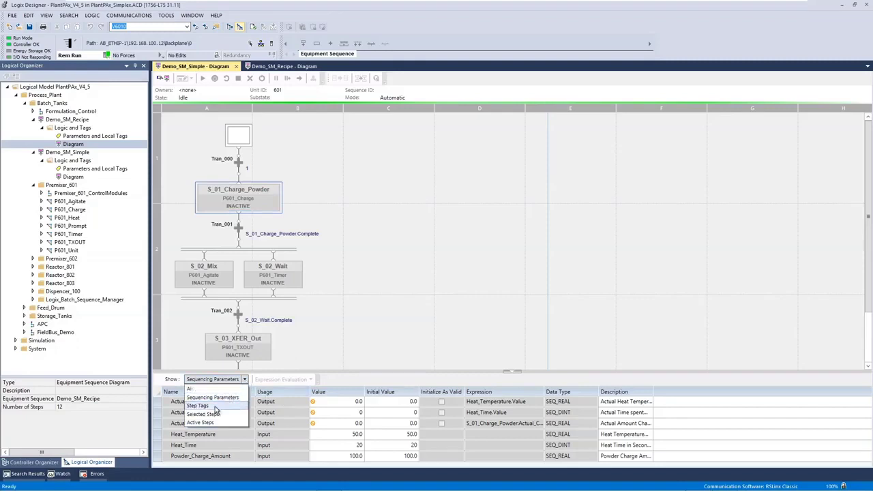
List only S_01_Charge_Powder's tags, widening the Name, Description and Expression columns to show them in full
left_click(216, 414)
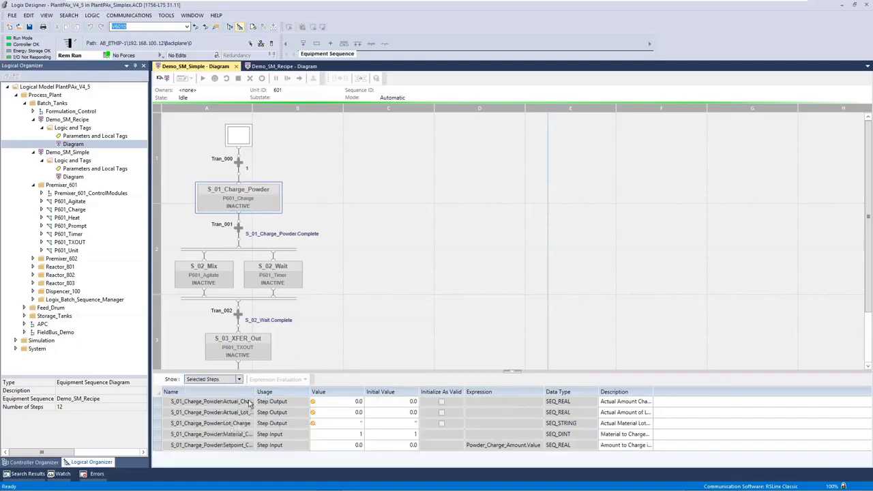
left_click_drag(256, 391, 281, 391)
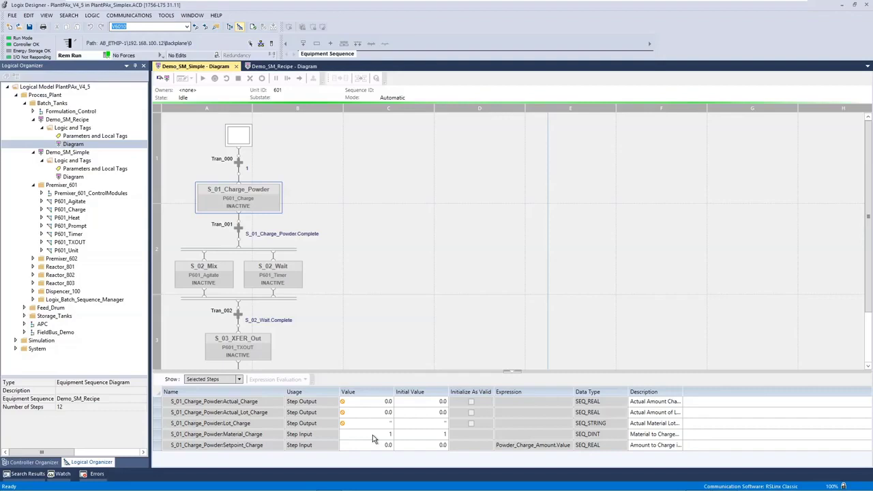
left_click_drag(683, 391, 772, 388)
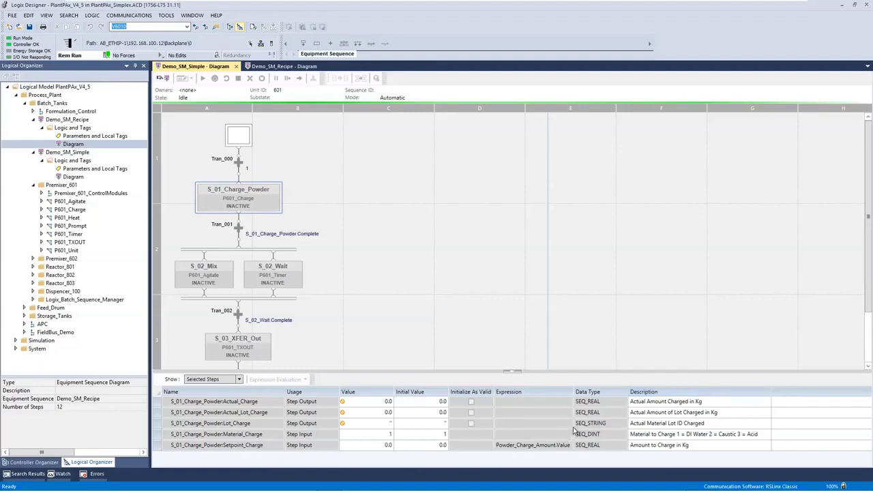
left_click_drag(574, 391, 594, 390)
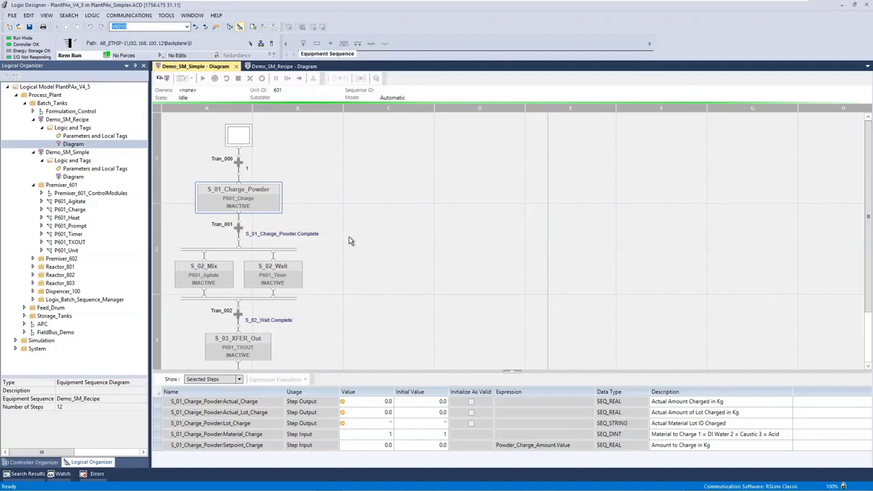
key("alt+Tab")
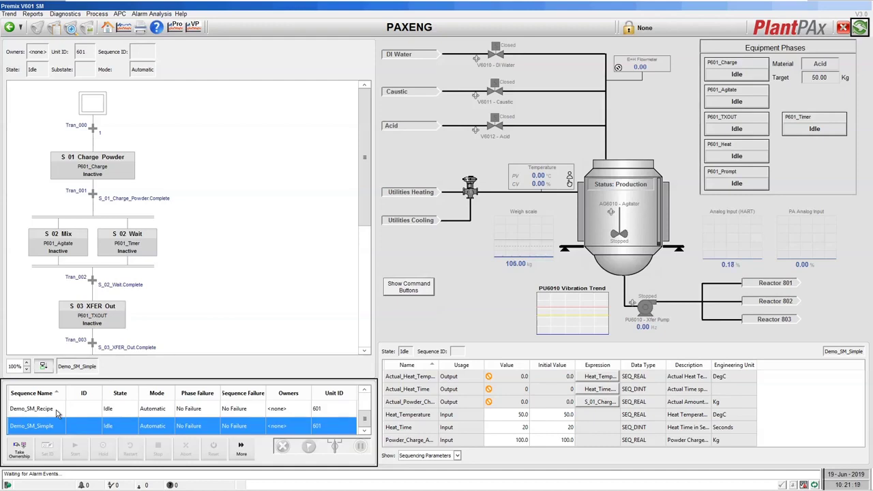
Show the Demo_SM_Recipe chart and its parameters, including Make_Quantity 200.0, on the Premix V601 display
left_click(77, 322)
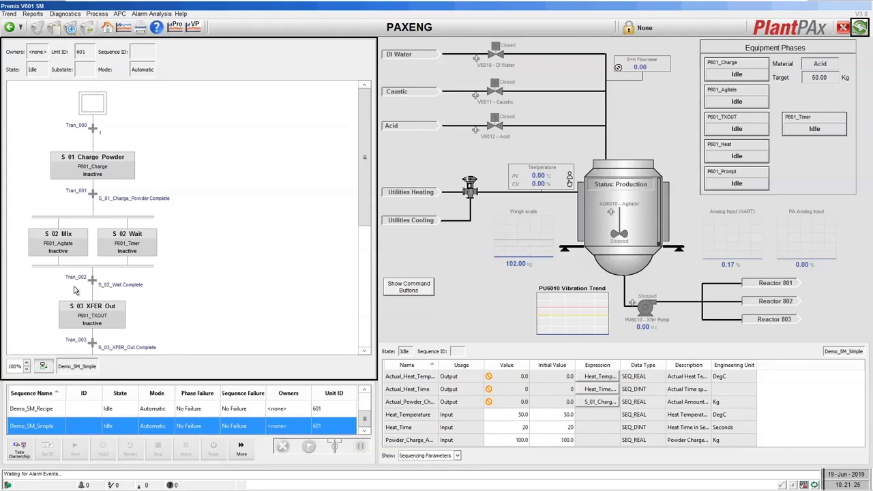
left_click(468, 395)
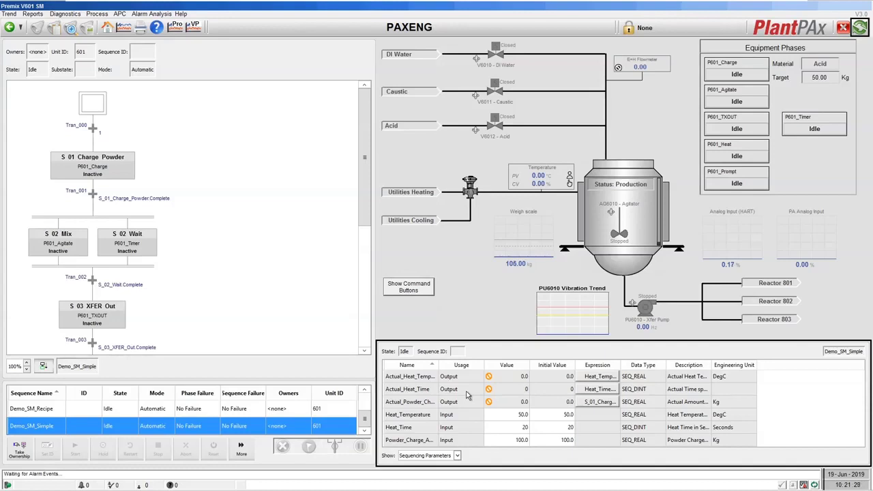
left_click(271, 417)
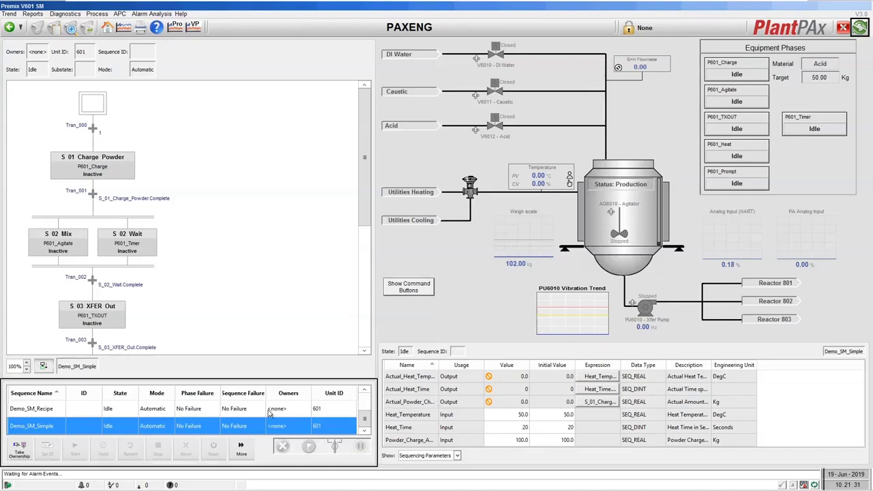
left_click(44, 412)
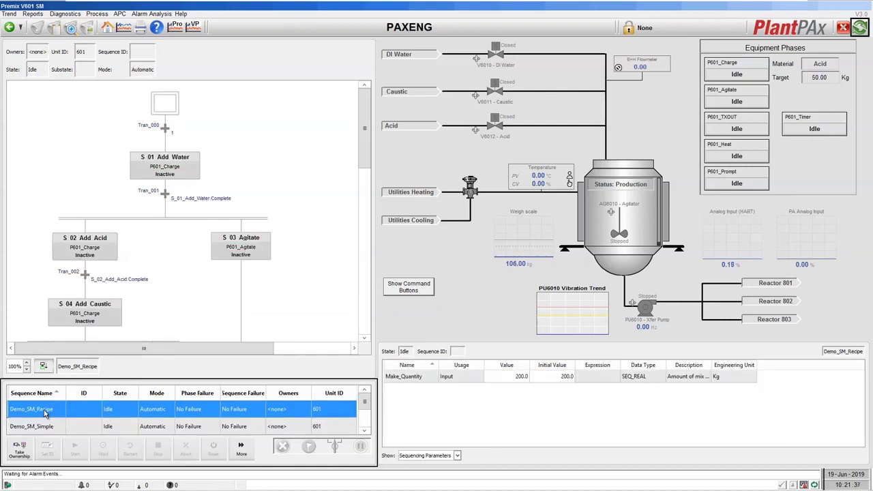
Load the Demo_SM_Simple sequence and take ownership of it as Operator
left_click(403, 386)
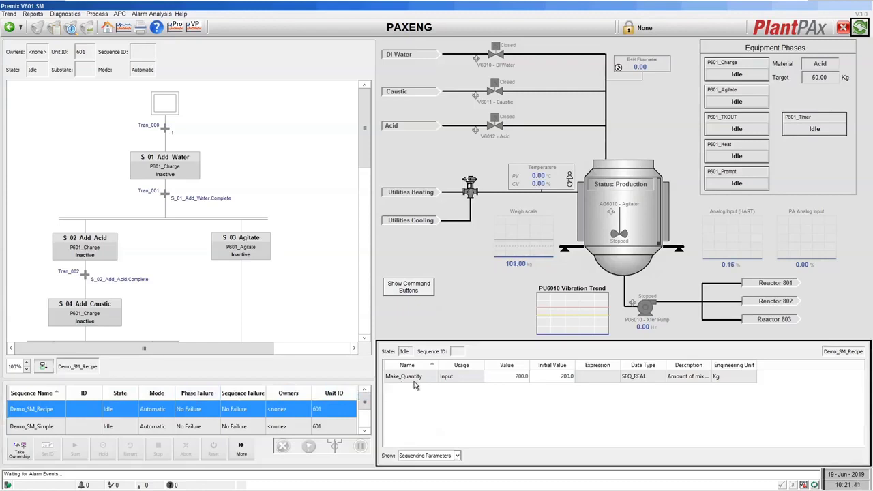
left_click(39, 430)
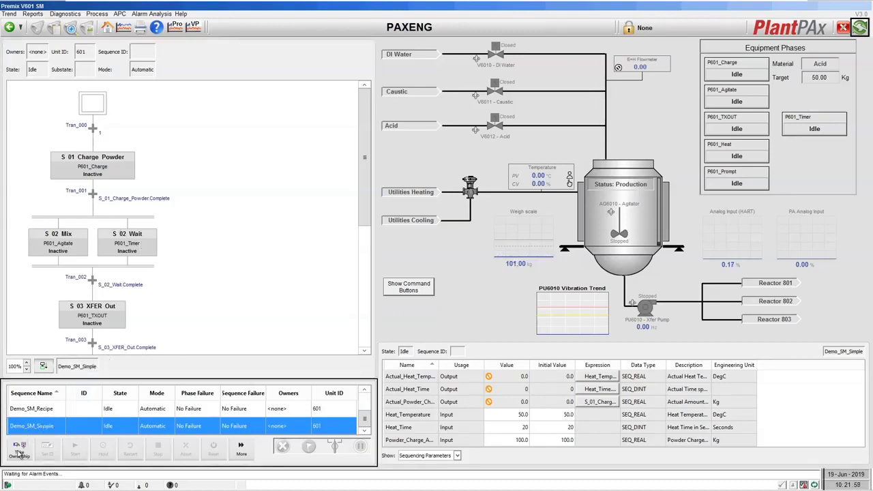
left_click(18, 451)
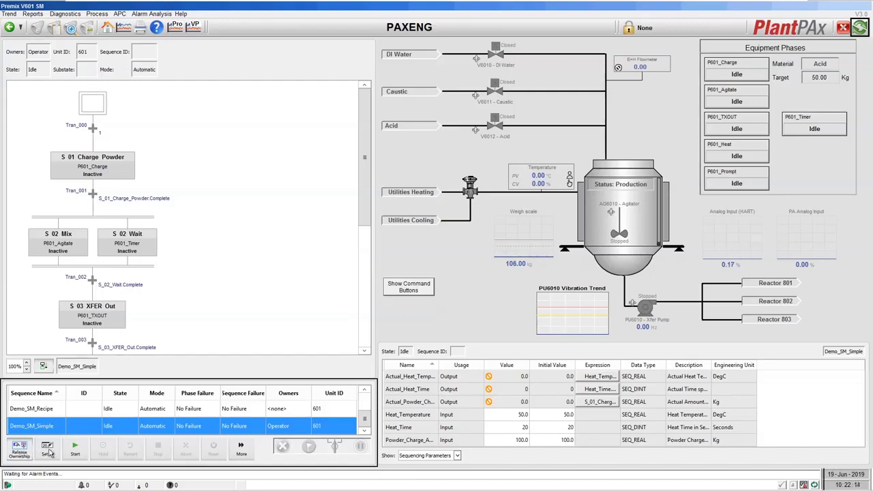
Give Demo_SM_Simple the ID 'Demo batch 19-Jun-2019 10:23' and widen the ID column
left_click(49, 451)
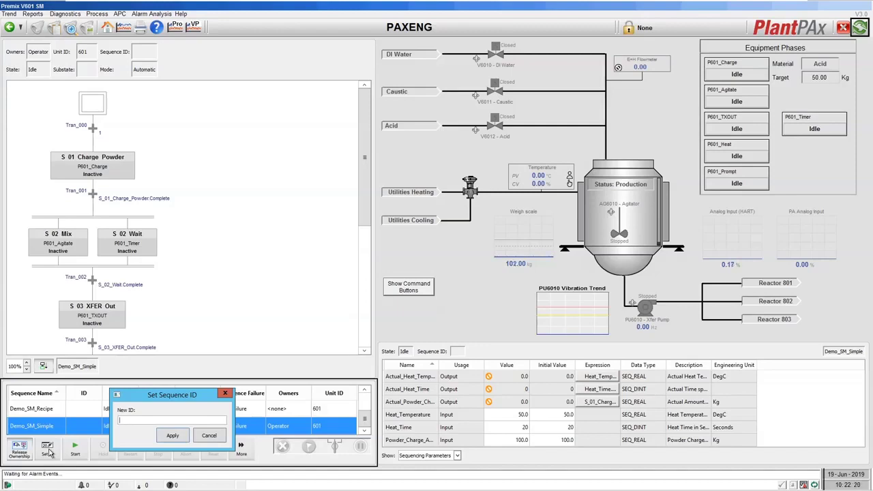
type("Demo batch 15-Jun-2019 10:23")
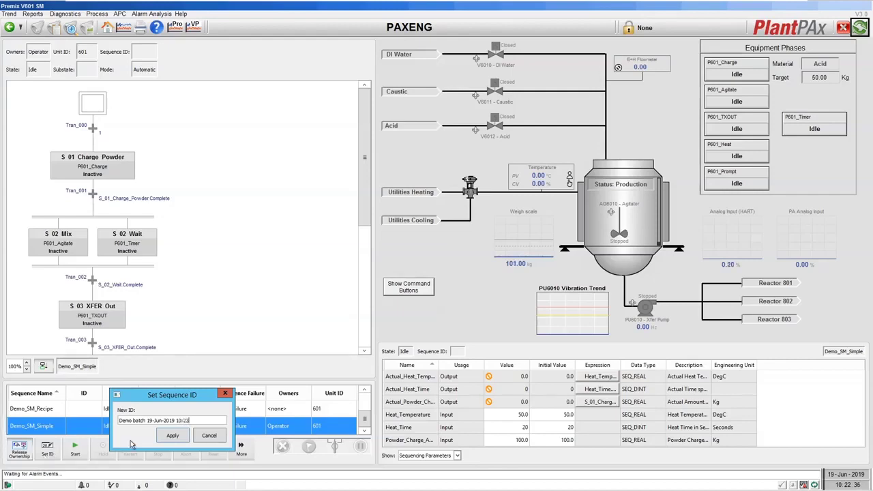
left_click(161, 439)
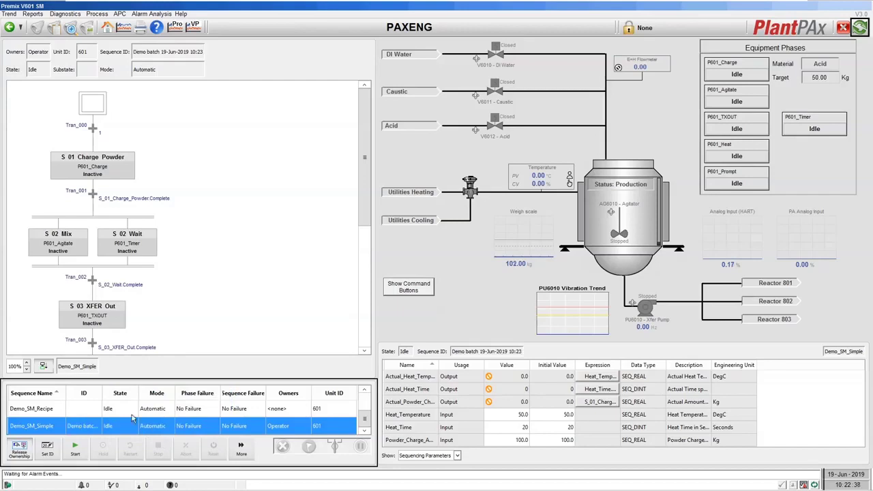
mouse_move(101, 393)
left_mouse_down()
mouse_move(123, 393)
mouse_move(108, 393)
left_mouse_up()
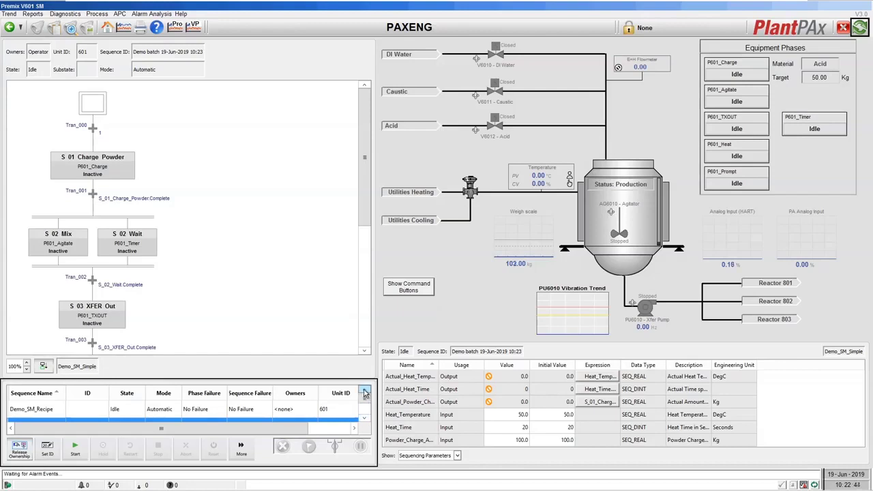
Select Demo_SM_Simple and change its Heat_Time parameter from 20 to 10, confirming the change
left_click(365, 418)
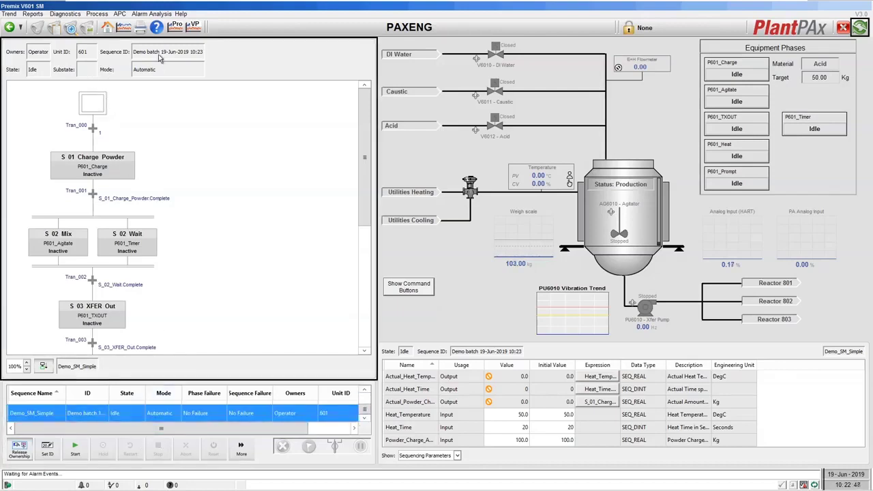
left_click(103, 418)
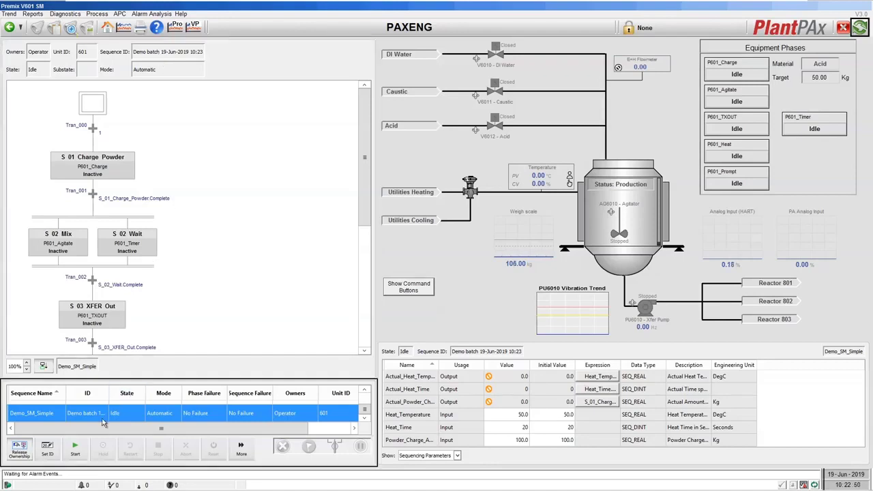
left_click(503, 448)
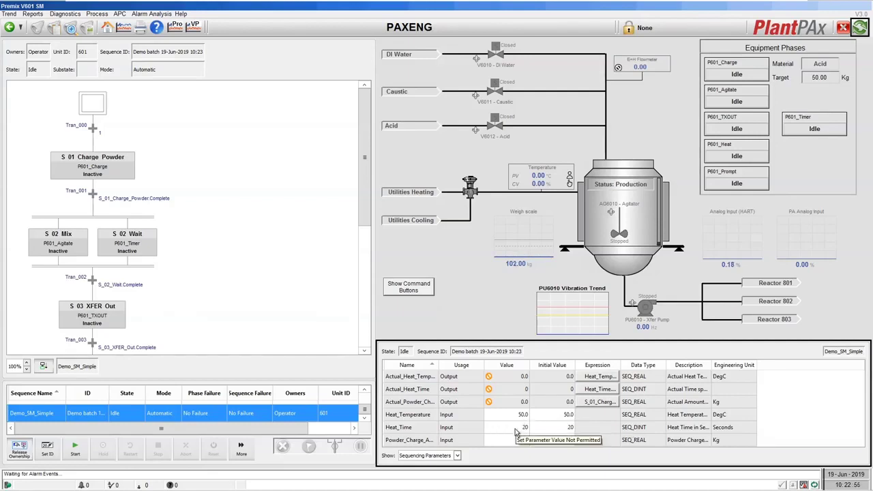
double_click(517, 427)
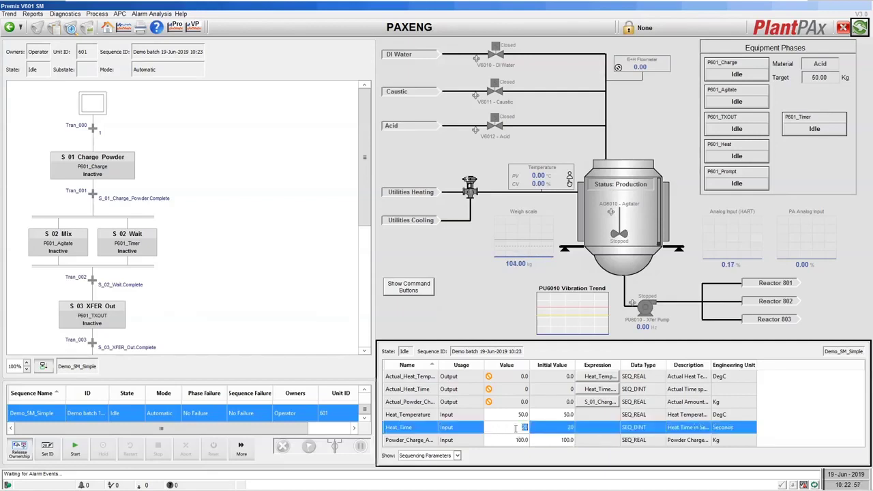
type("10")
key("Return")
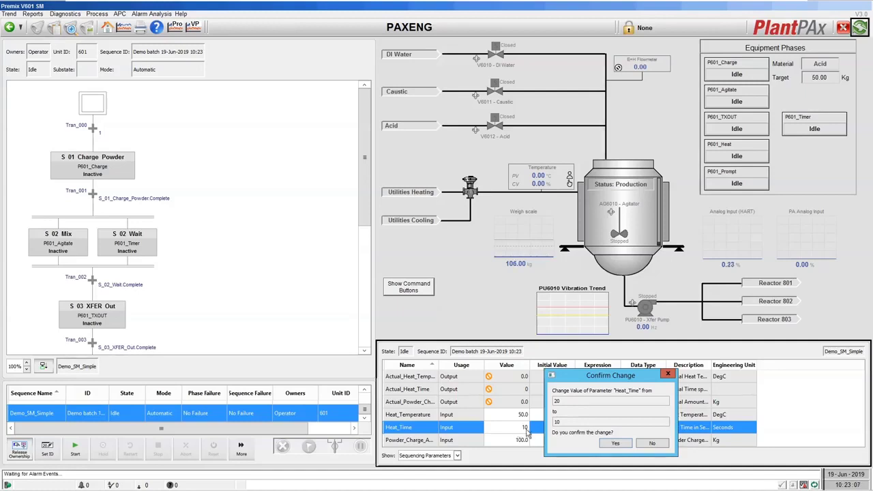
left_click(614, 443)
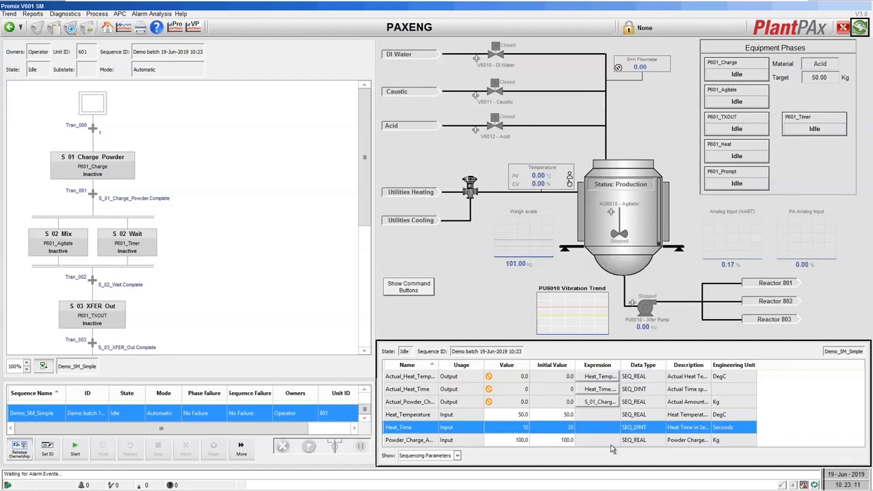
Start Demo_SM_Simple and confirm it, so step S 01 Charge Powder runs
left_click(75, 451)
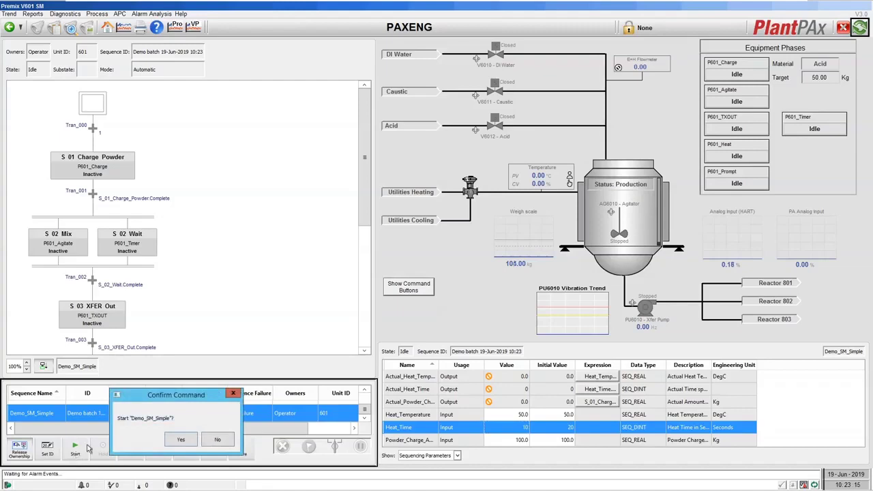
left_click(181, 439)
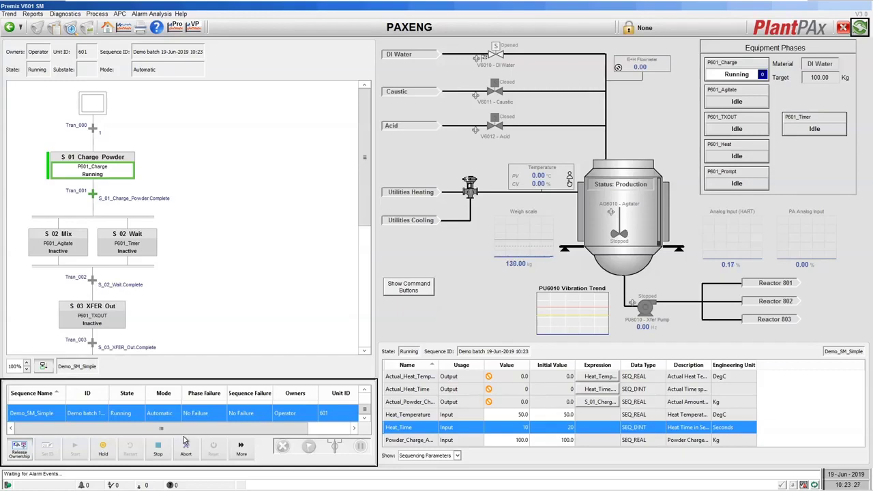
Select S 01 Charge Powder, show Selected Steps parameters only, and widen the Name column
left_click(121, 172)
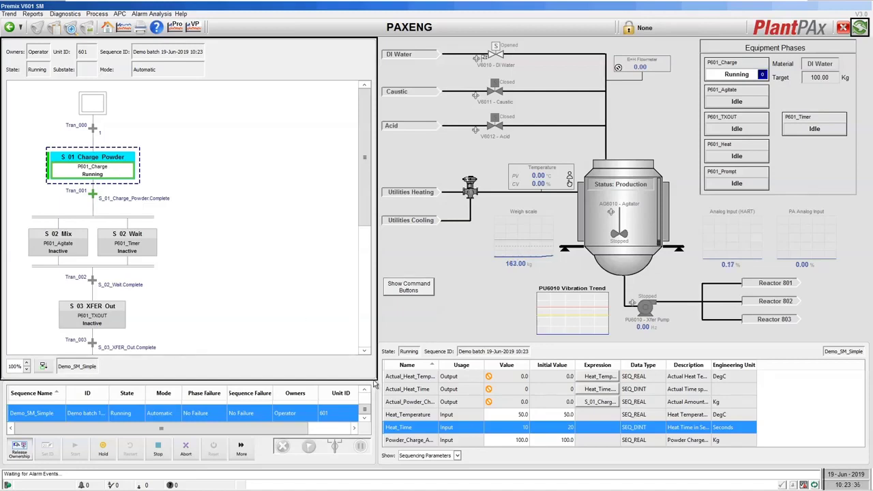
left_click(457, 455)
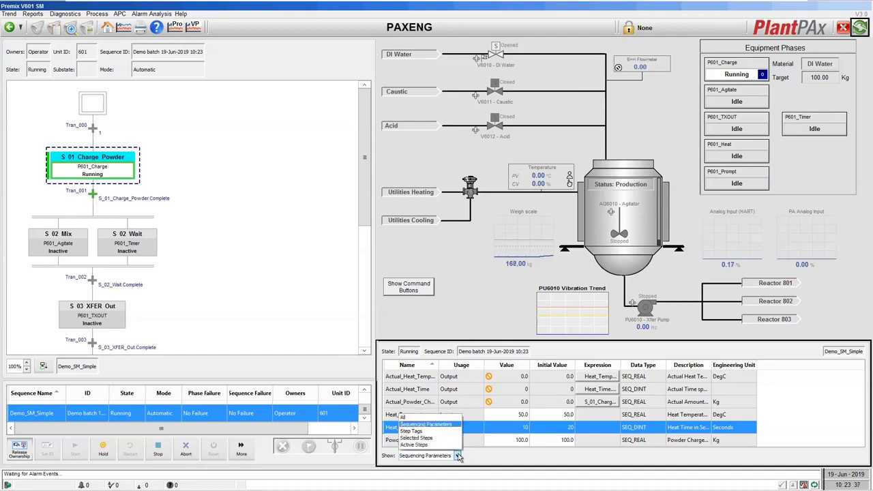
left_click(419, 438)
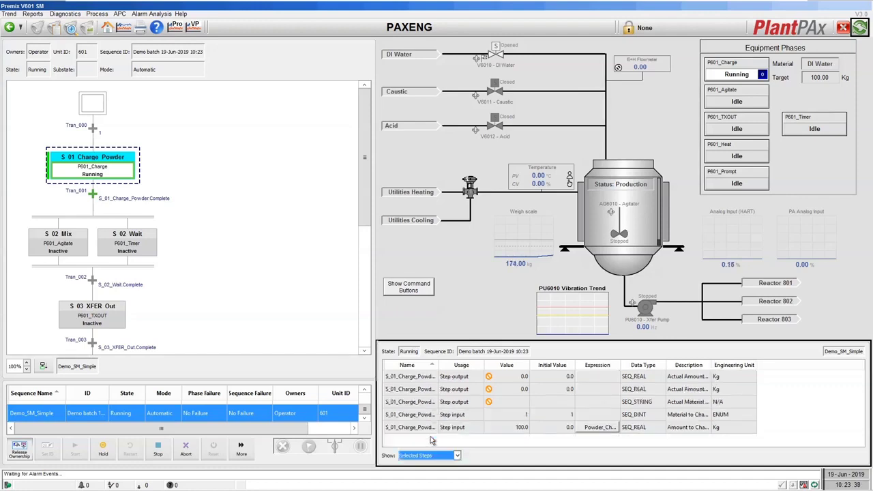
left_click(118, 174)
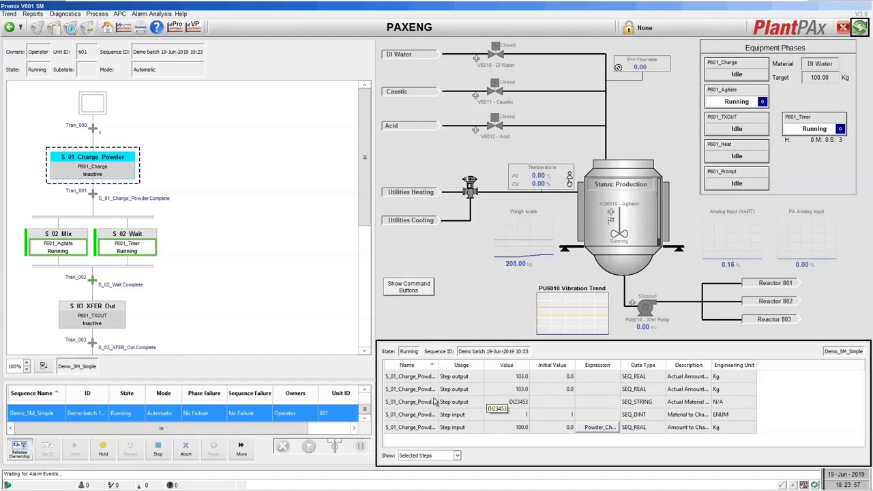
left_click_drag(437, 365, 492, 365)
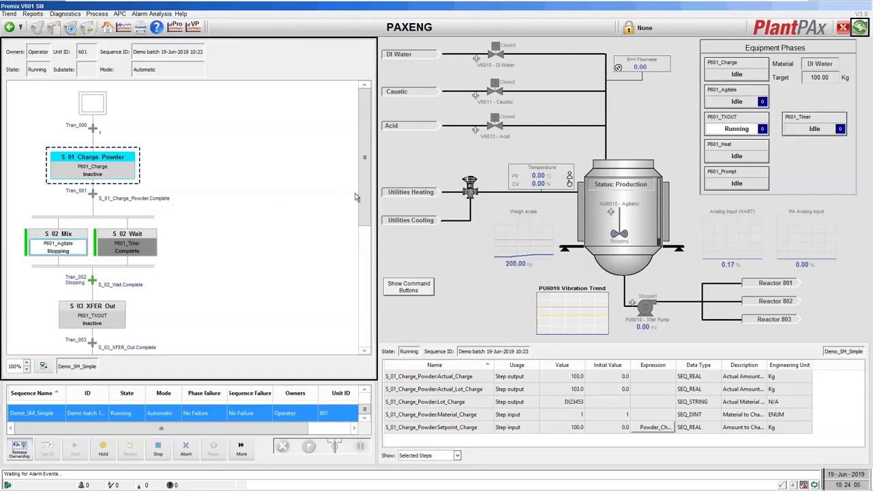
left_click_drag(362, 196, 362, 256)
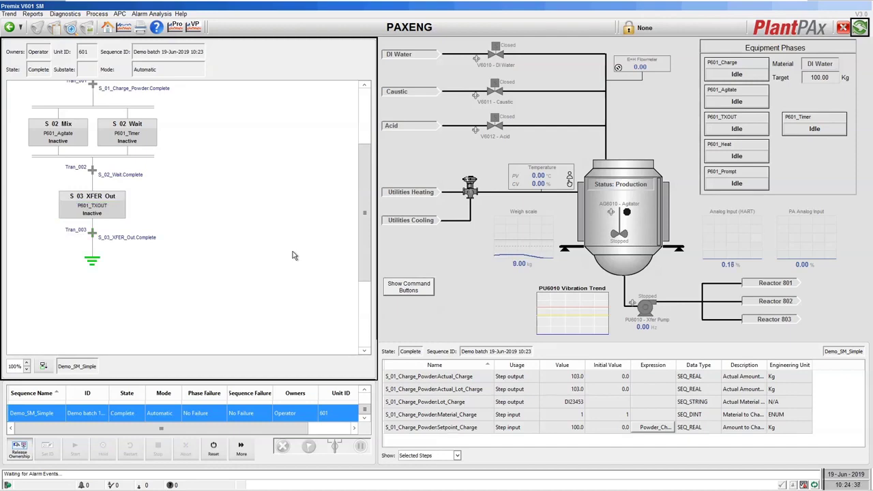
Reset the completed Demo_SM_Simple to Idle, confirm, and scroll the chart back to the top
left_click(214, 449)
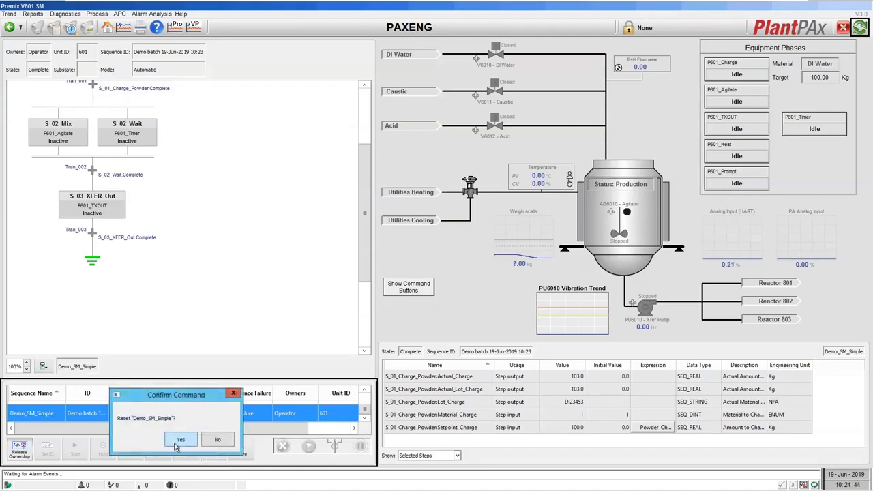
left_click(175, 445)
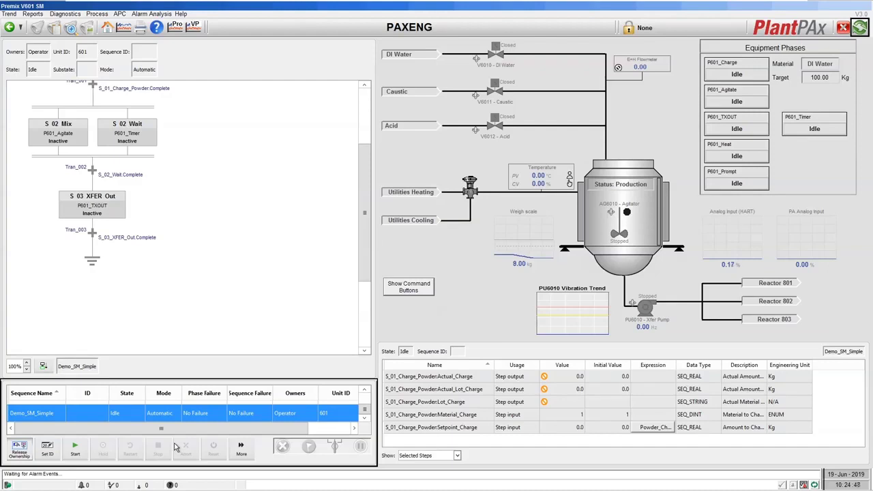
left_click(296, 300)
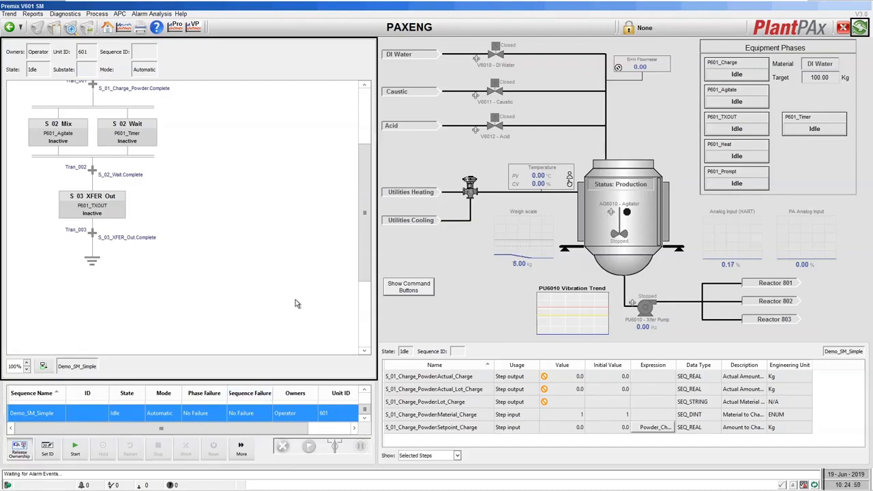
left_click_drag(363, 236, 362, 182)
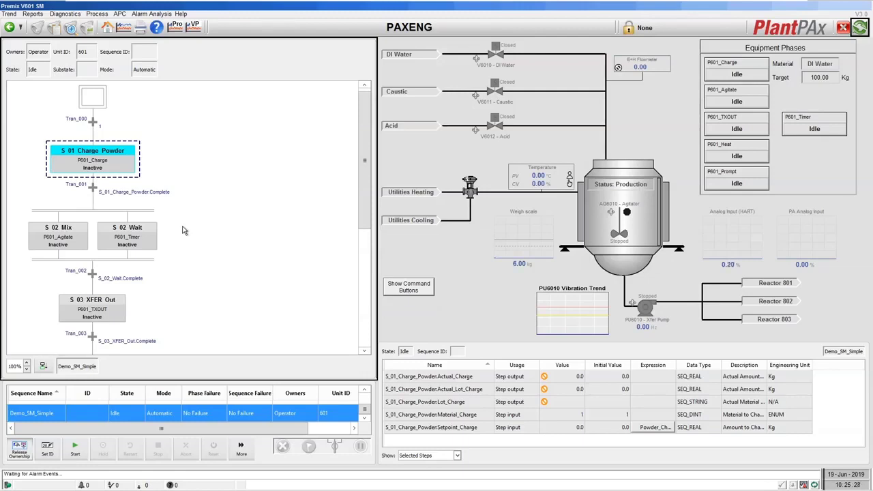
Choose Batch reports from the Reports menu to list reports 010-Batch Listing through 999-Custom Batch Detail
left_click(28, 14)
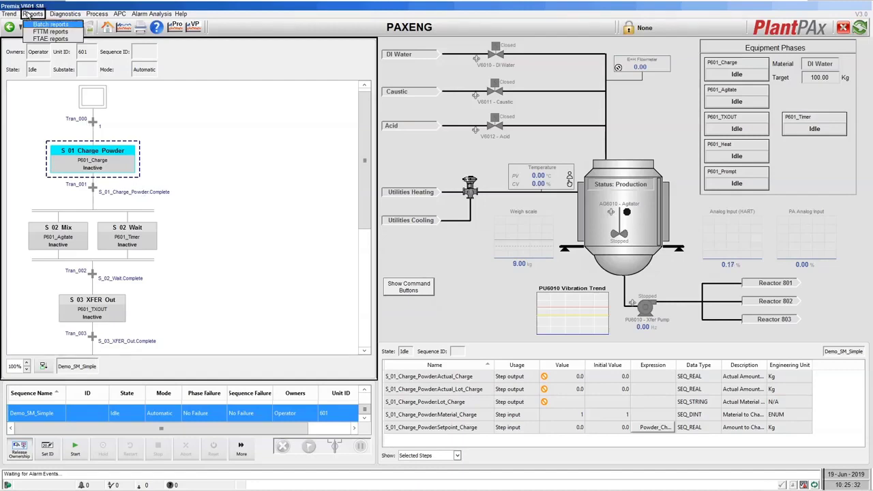
left_click(38, 25)
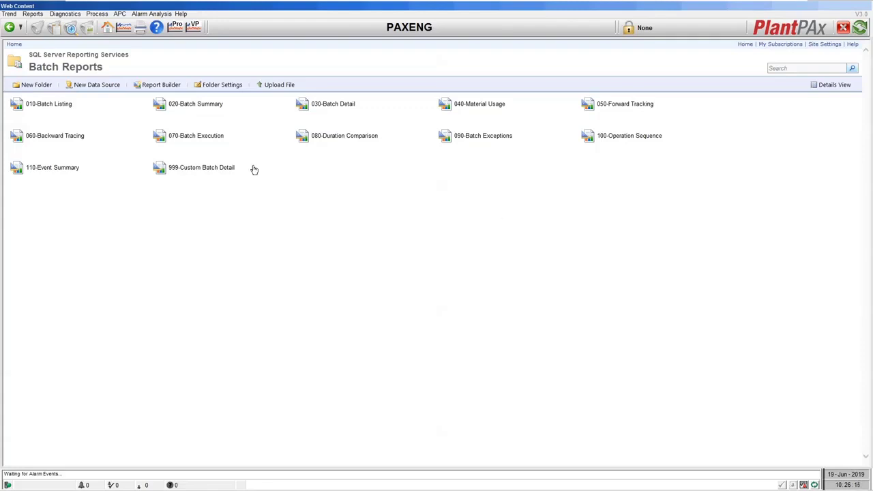
left_click(55, 105)
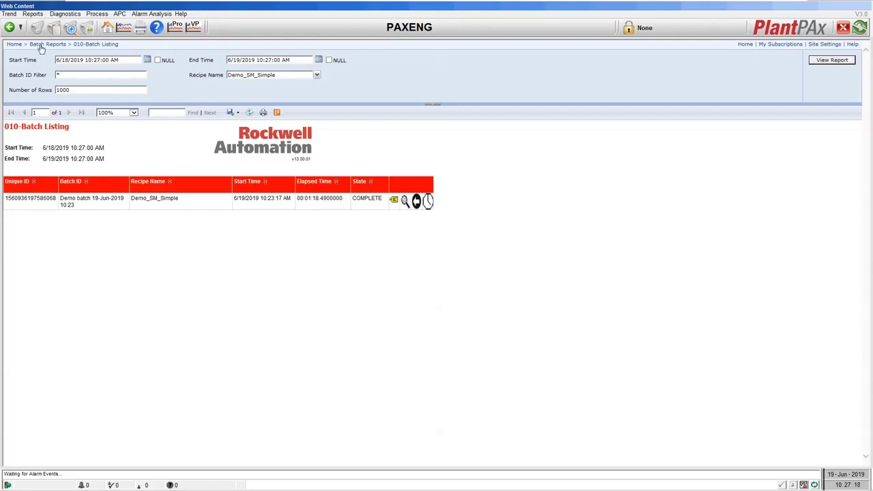
left_click(43, 45)
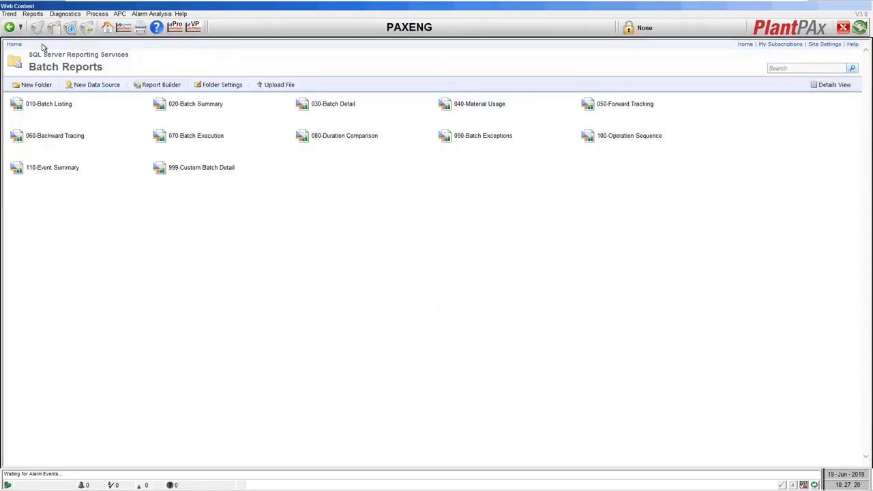
Check the 020-Batch Summary (demo batch COMPLETE in 00:01:18), then go back to Batch Reports
left_click(196, 108)
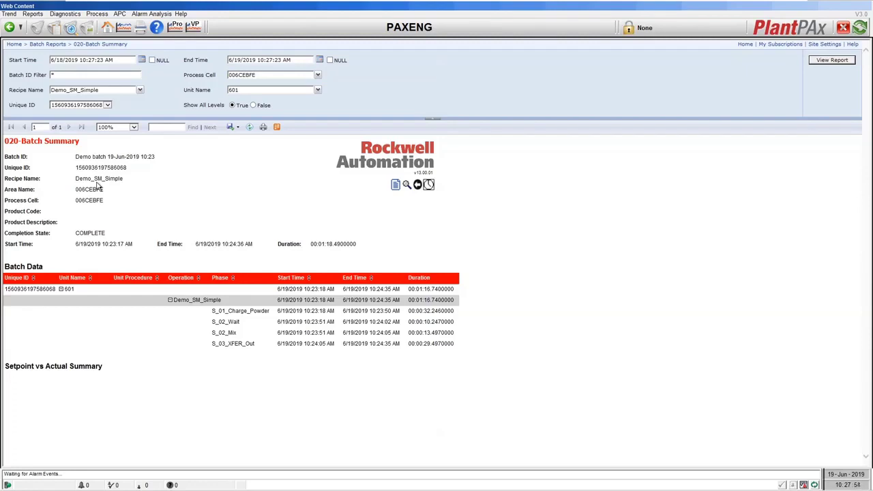
left_click(47, 45)
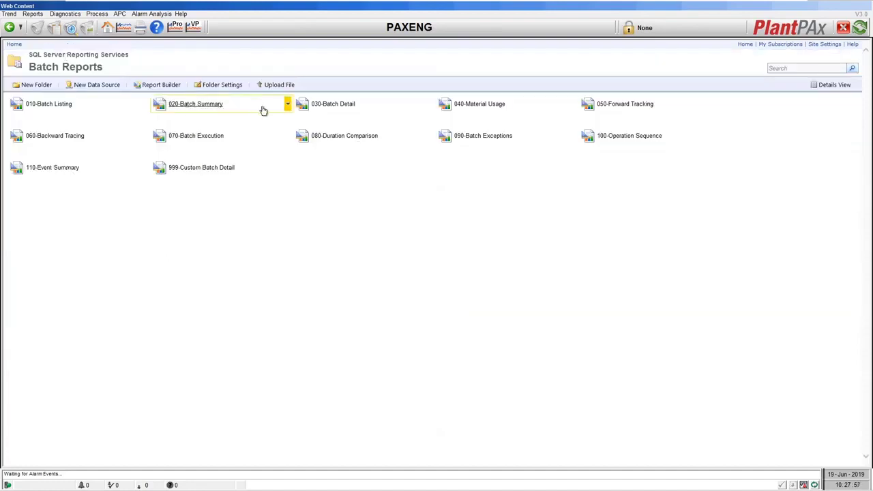
left_click(335, 106)
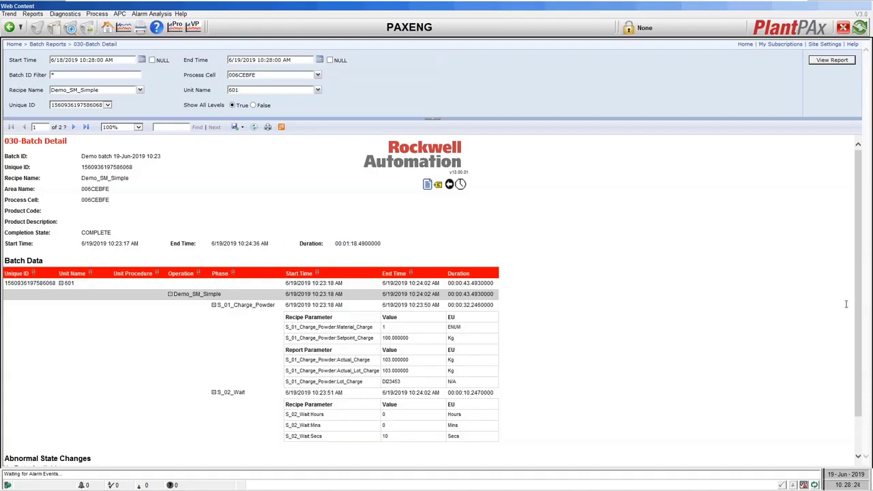
left_click_drag(861, 314, 399, 214)
left_click(48, 44)
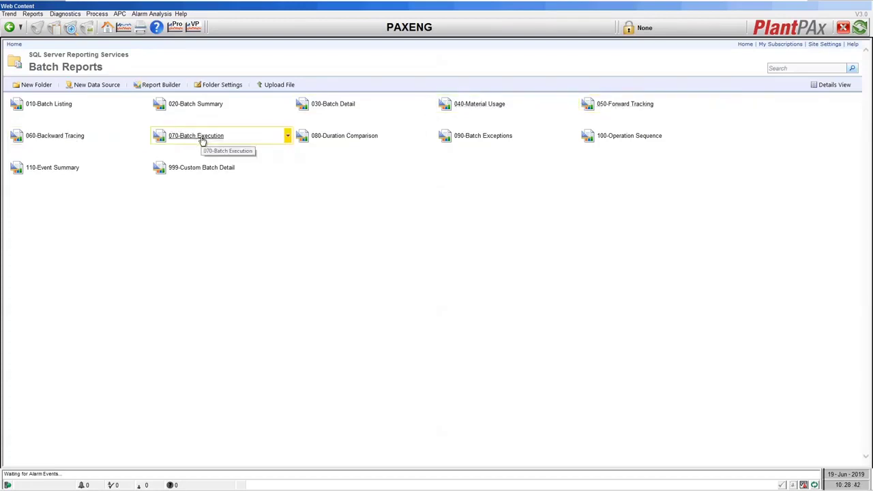
left_click(201, 137)
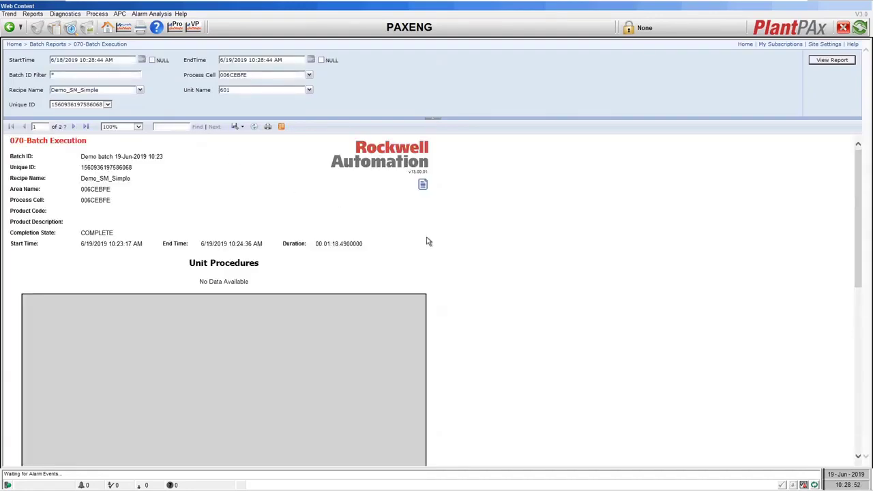
scroll(428, 242, "down", 10)
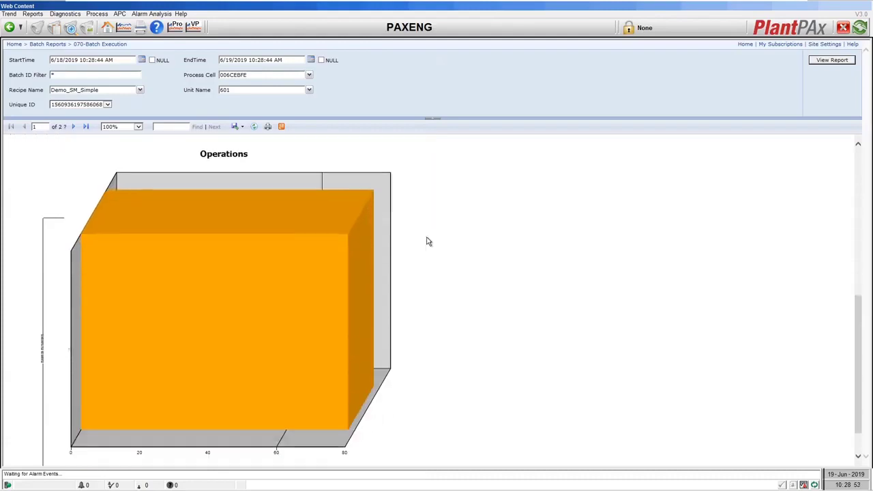
scroll(428, 241, "down", 1)
scroll(428, 242, "up", 11)
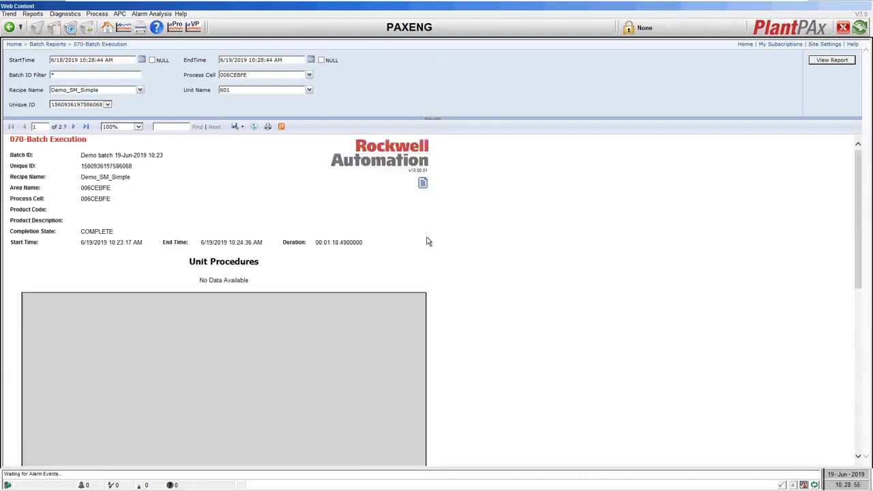
left_click(73, 128)
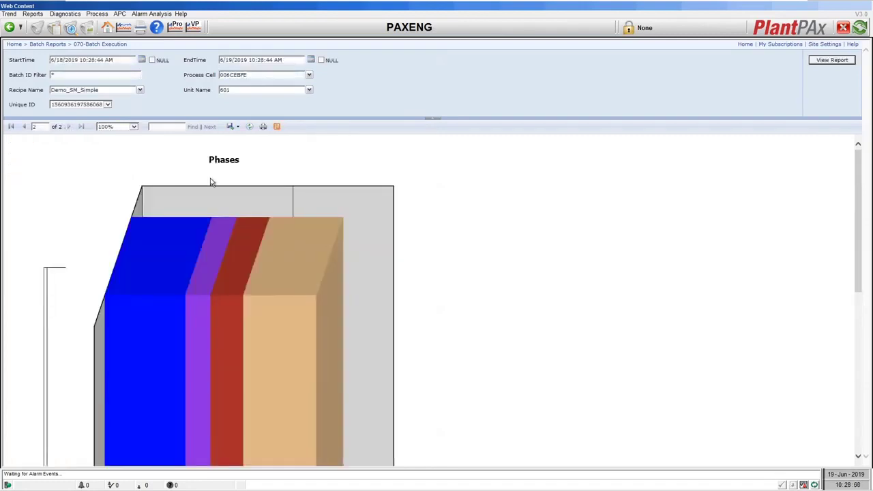
scroll(442, 189, "down", 5)
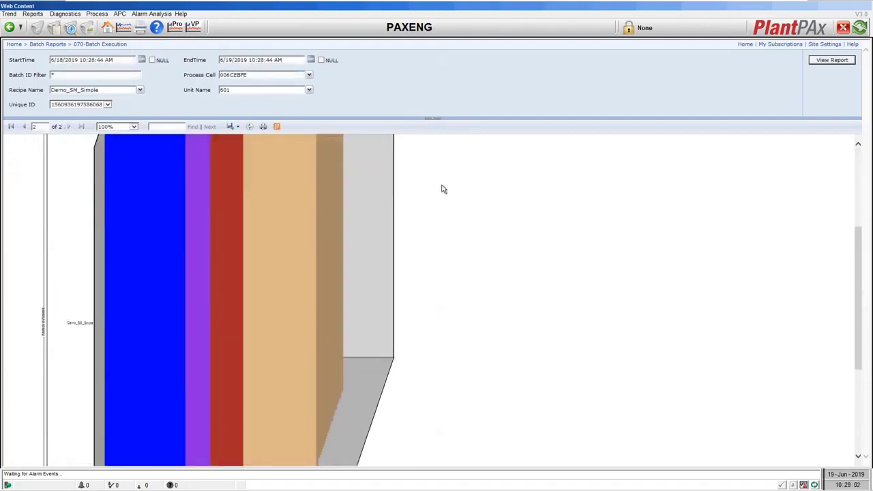
scroll(442, 189, "down", 2)
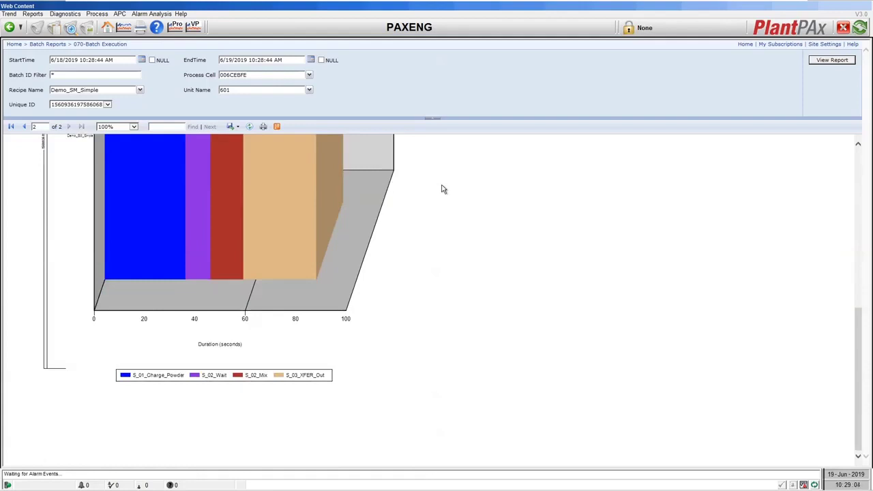
scroll(441, 189, "up", 6)
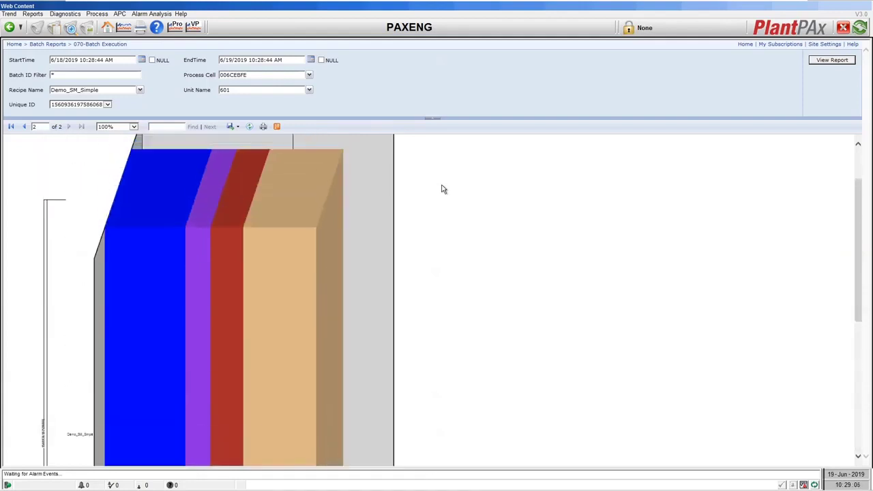
scroll(442, 189, "up", 2)
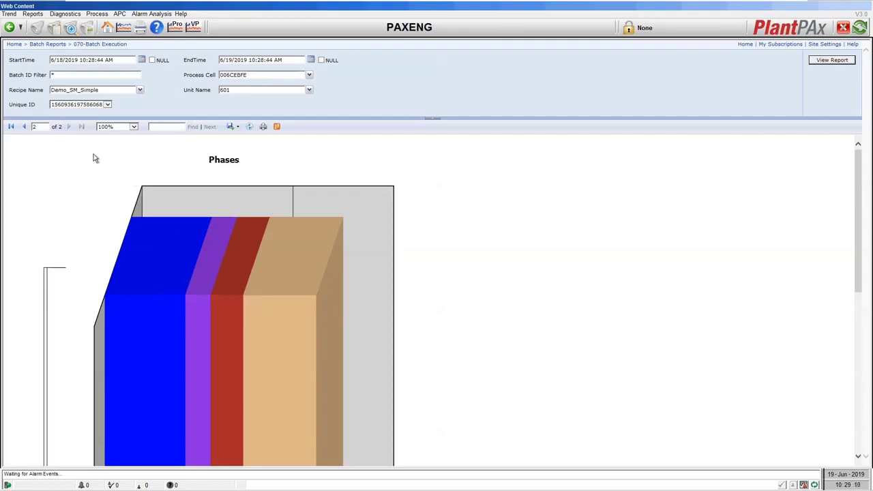
left_click(48, 45)
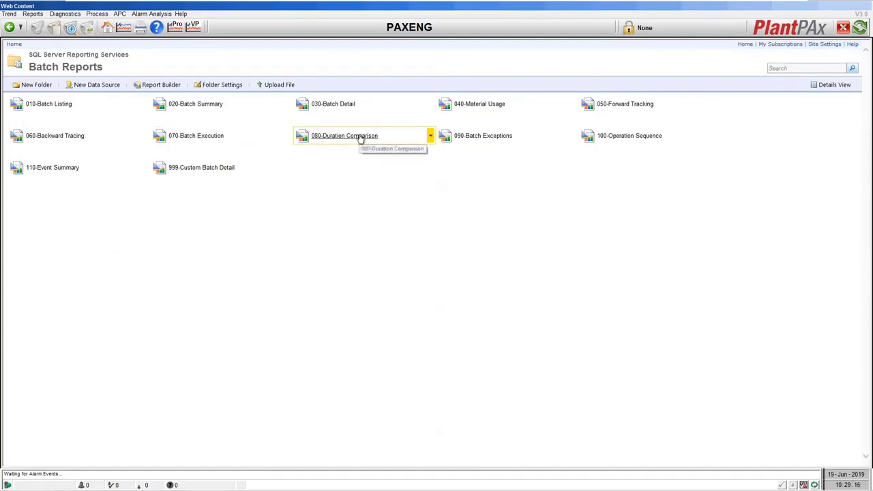
left_click(360, 137)
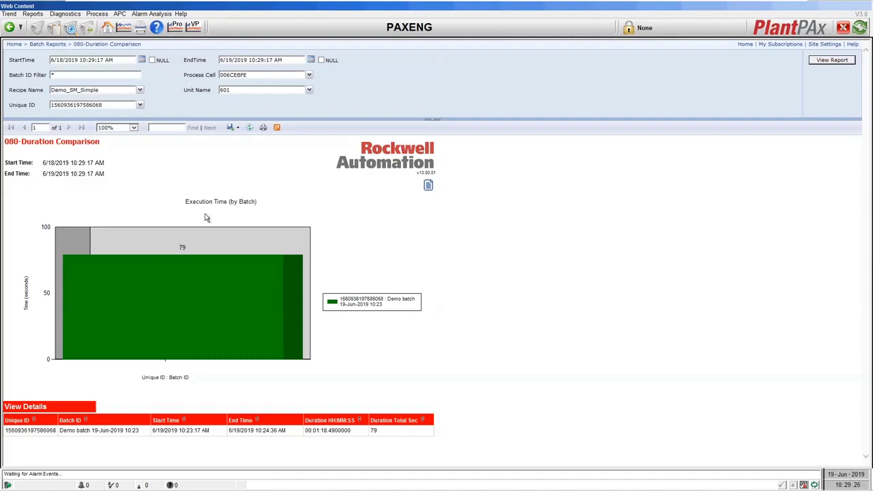
left_click(142, 60)
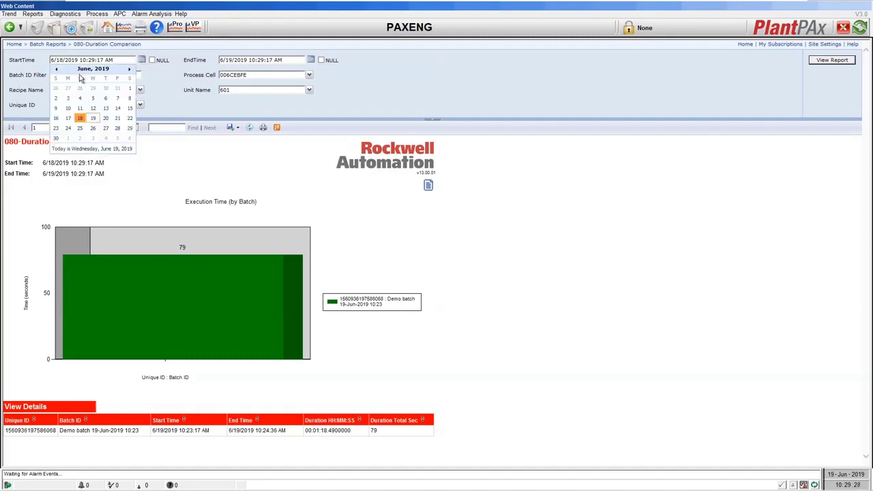
left_click(57, 69)
left_click(94, 89)
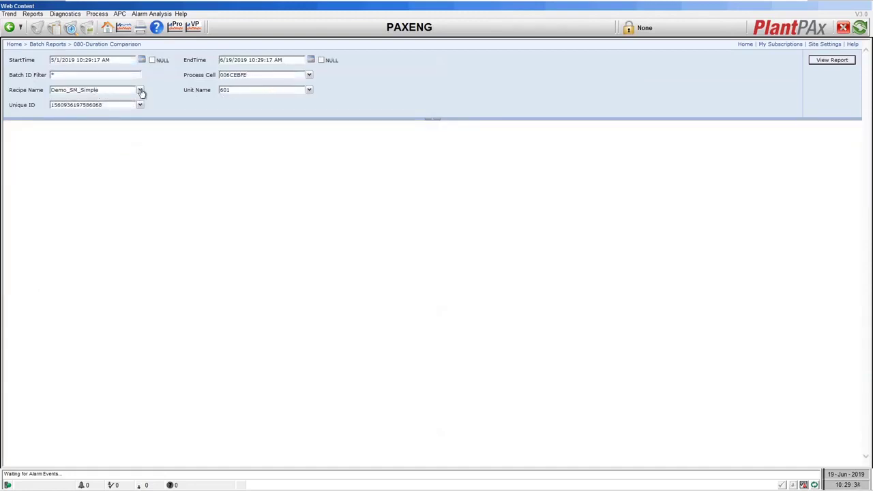
left_click(140, 91)
left_click(89, 101)
left_click(310, 91)
left_click(246, 99)
left_click(141, 106)
left_click(175, 106)
left_click(51, 45)
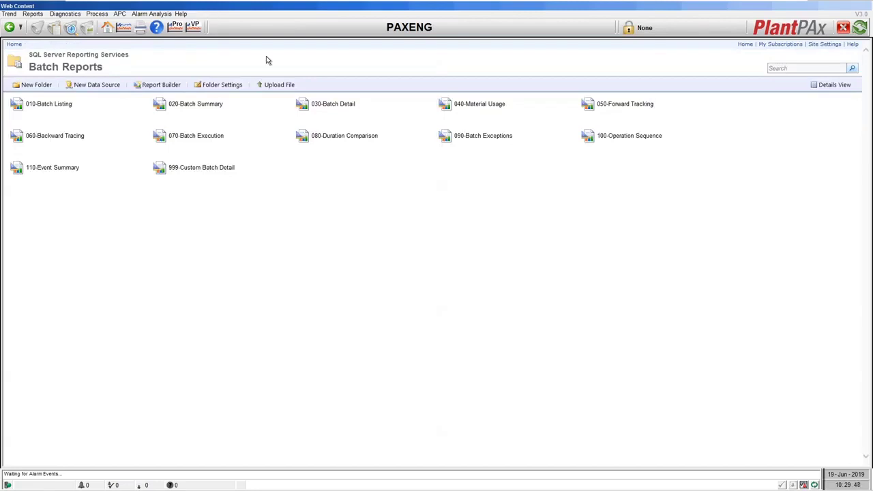
left_click(492, 137)
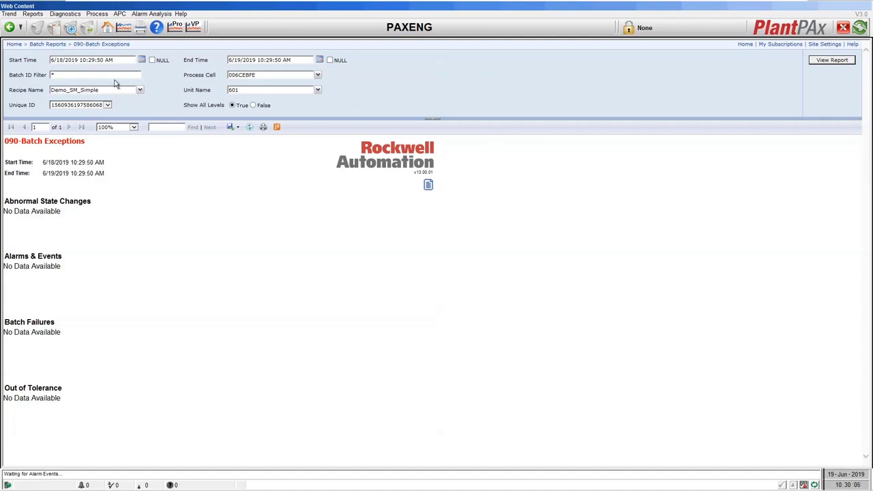
left_click(47, 44)
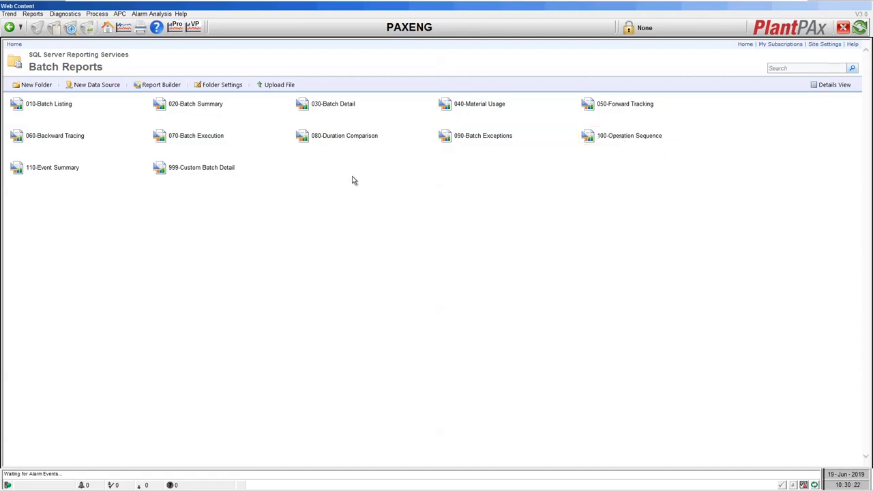
Run the 110-Event Summary report with Select All columns, allowing the page's scripts to continue
left_click(53, 167)
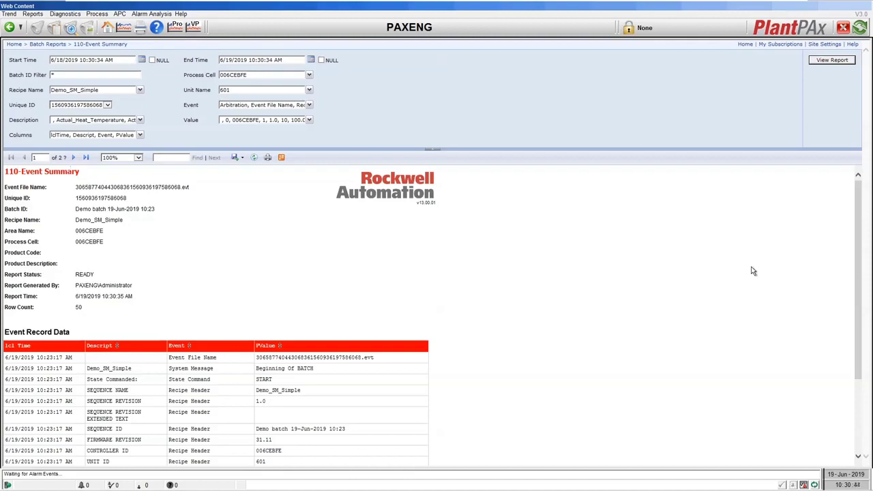
mouse_move(867, 252)
left_mouse_down()
mouse_move(863, 322)
mouse_move(863, 249)
left_mouse_up()
left_click(140, 136)
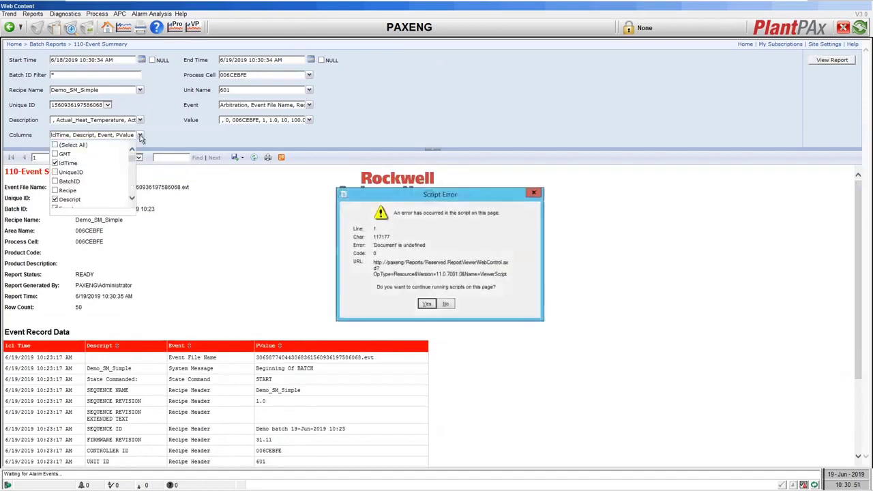
left_click(427, 305)
left_click(74, 147)
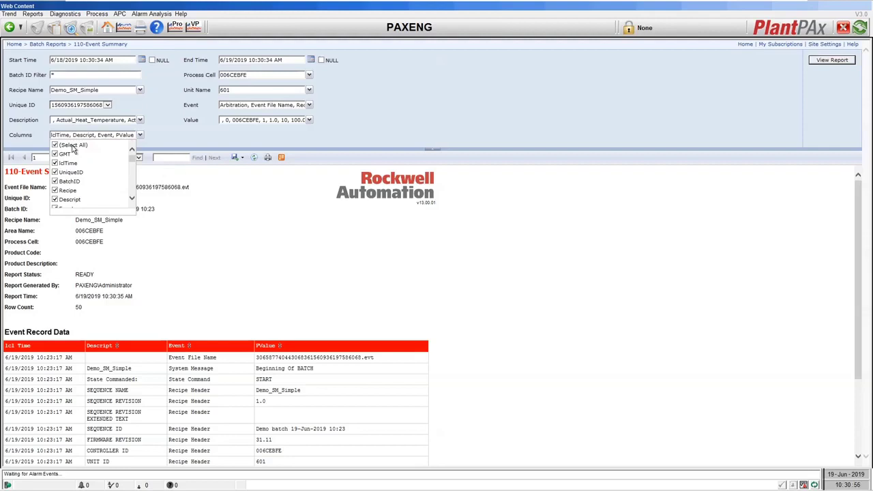
left_click(402, 120)
left_click(816, 61)
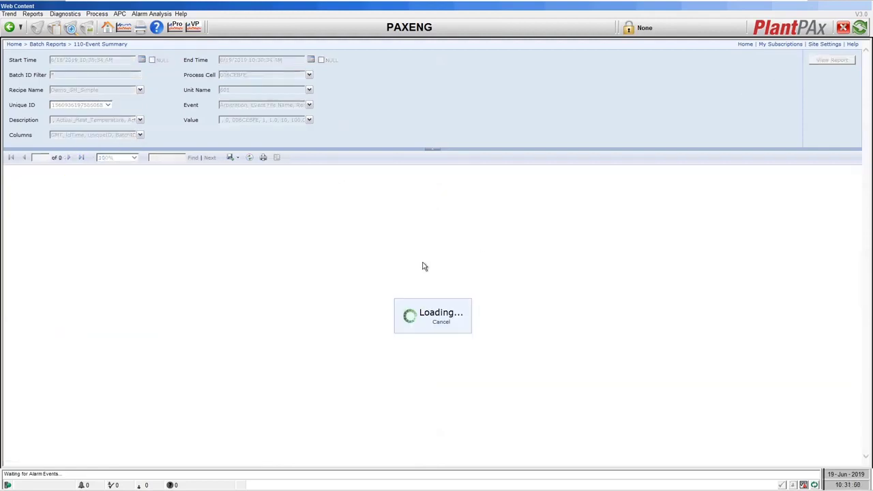